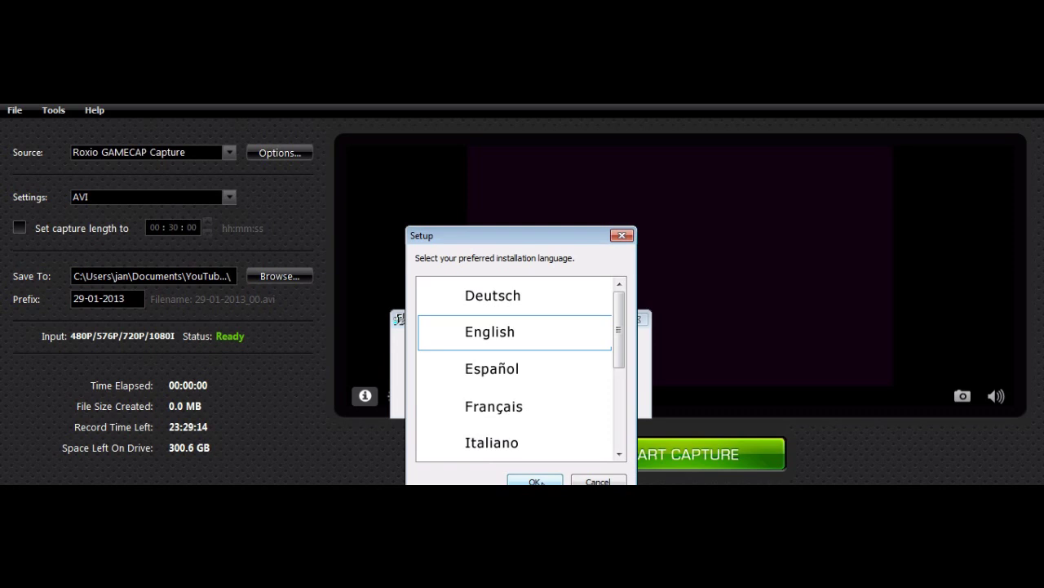
- Confirm English as the Roxio Game Capture installation language
left_click(537, 482)
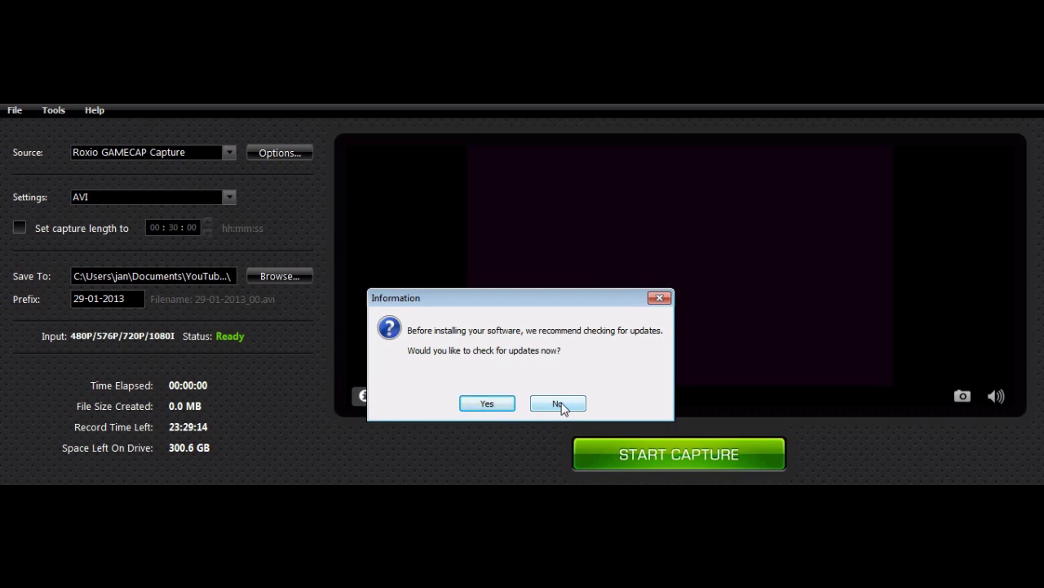
- Decline the check for updates before installing Roxio Game Capture
left_click(562, 405)
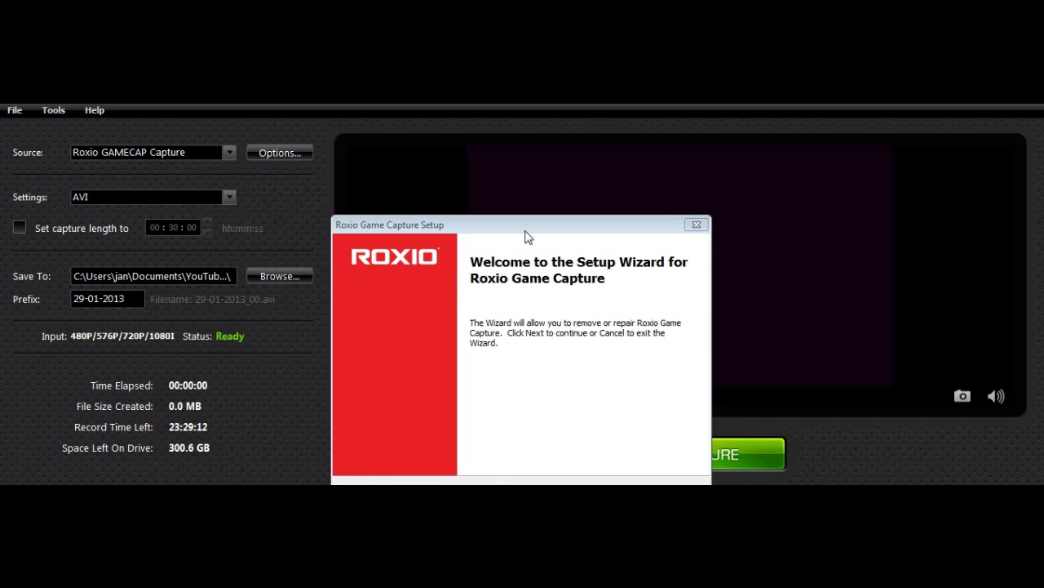
- Move the setup window higher and advance to the Repair or Remove setup type choice
mouse_move(526, 225)
left_mouse_down()
mouse_move(546, 106)
mouse_move(687, 91)
mouse_move(561, 166)
left_mouse_up()
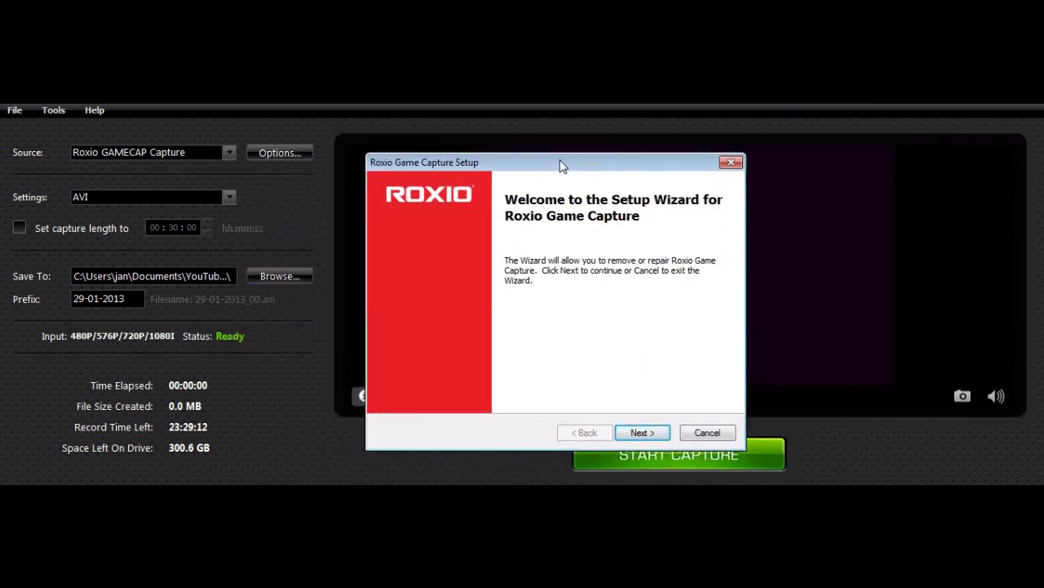
left_click(641, 433)
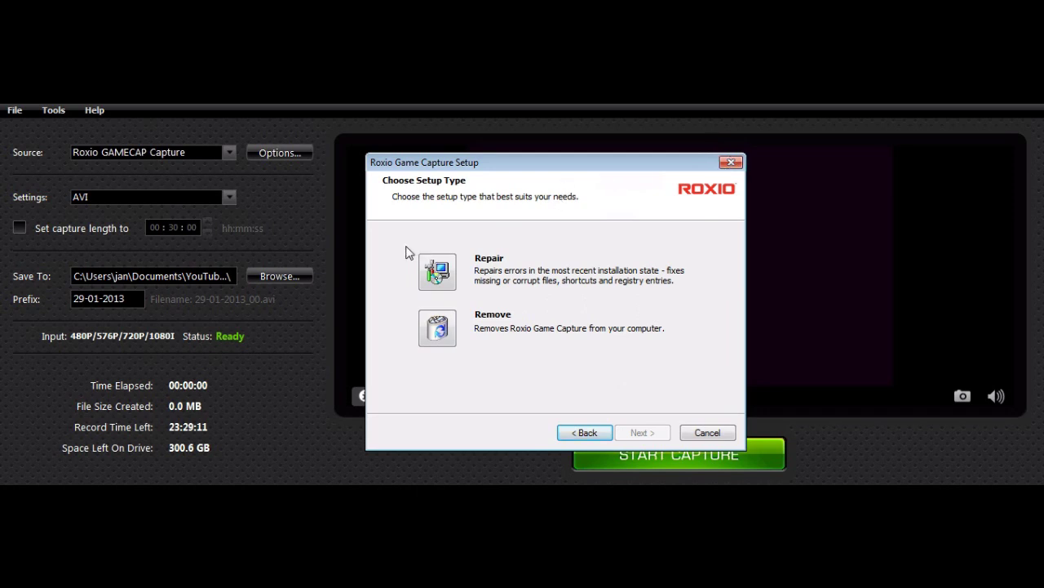
- Close the setup wizard and confirm cancelling the Roxio Game Capture setup
left_click(731, 162)
left_click(523, 349)
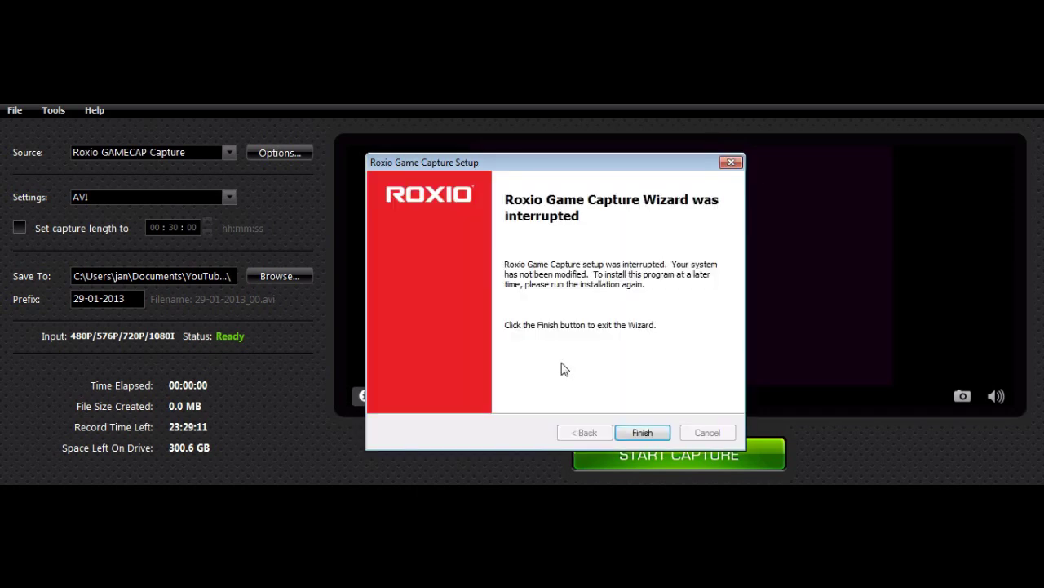